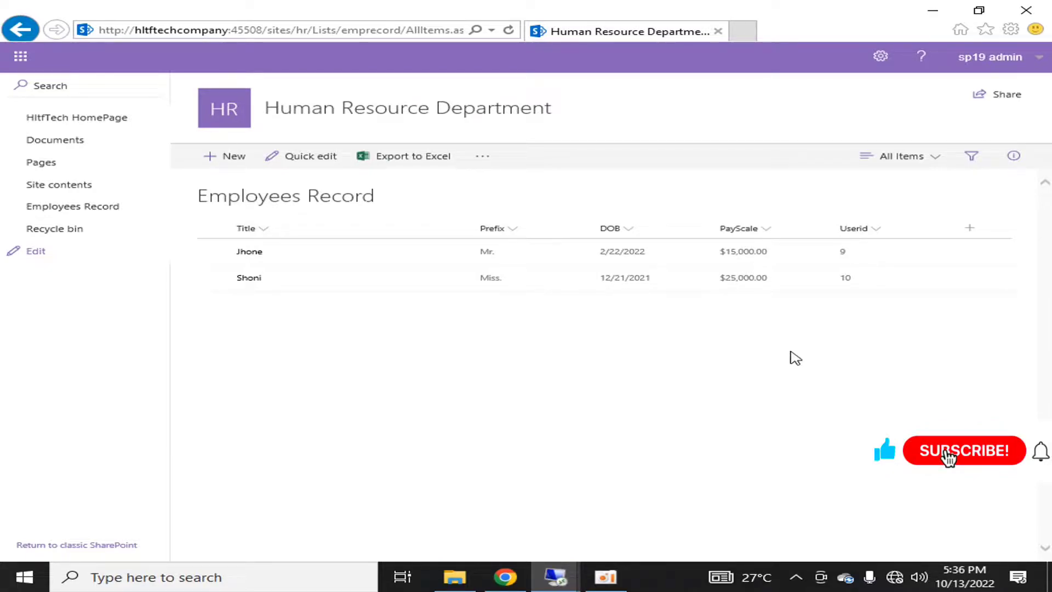
Step: Go to the Employees Record list settings and start creating a new column
click(880, 60)
click(844, 160)
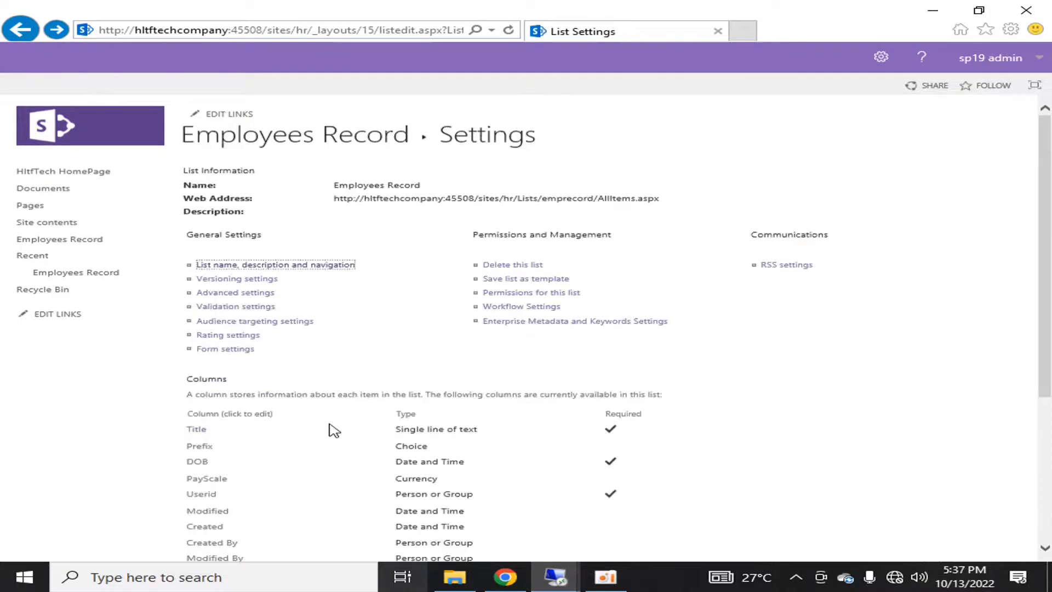
scroll(262, 451, down, 4)
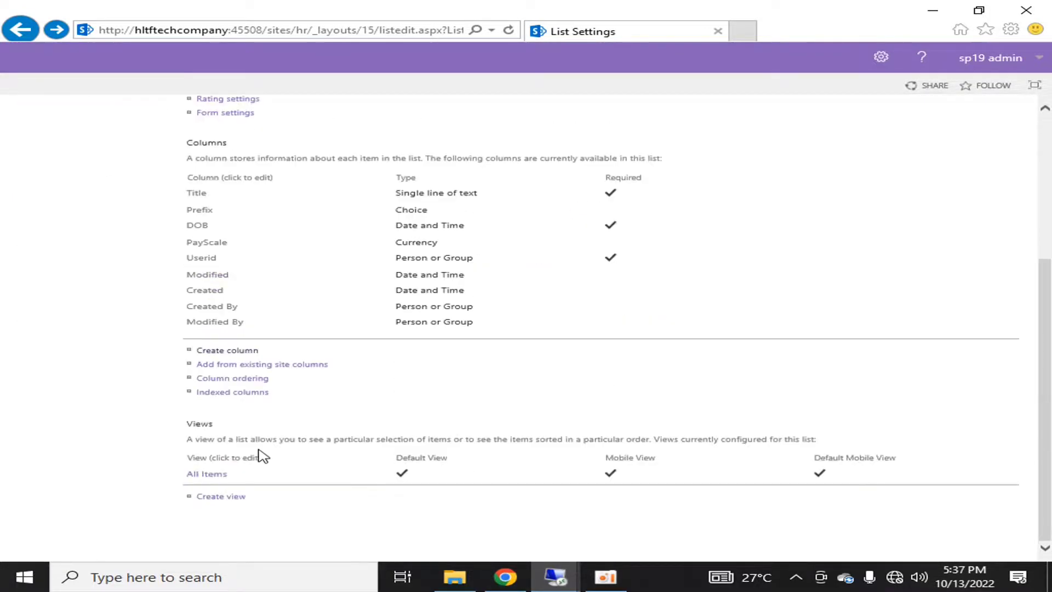
click(232, 355)
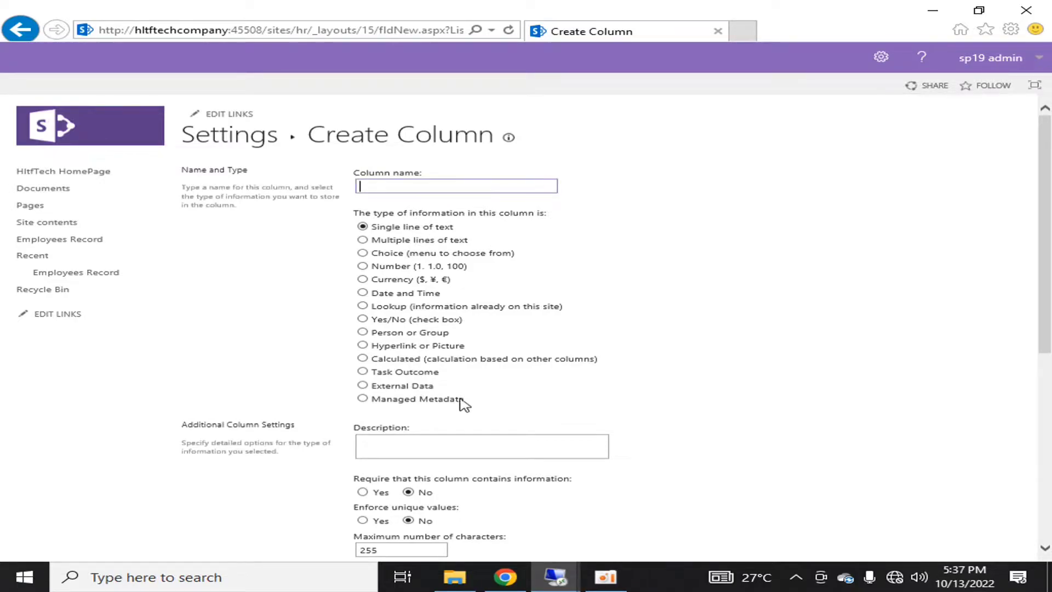
Step: Review the available column types, then place the cursor in the column name field
drag(465, 400, 361, 227)
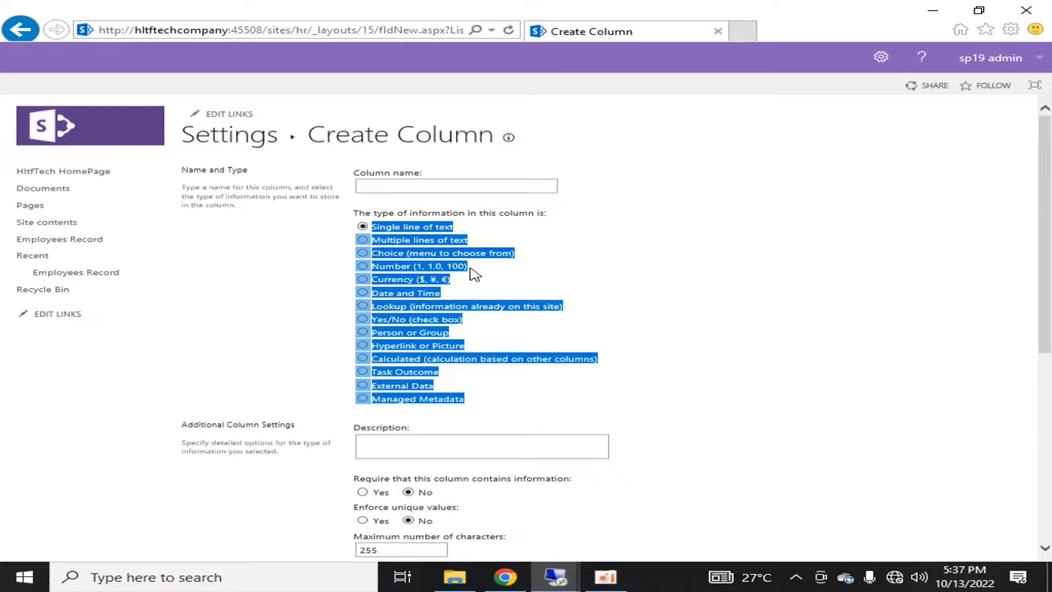
click(589, 259)
click(460, 186)
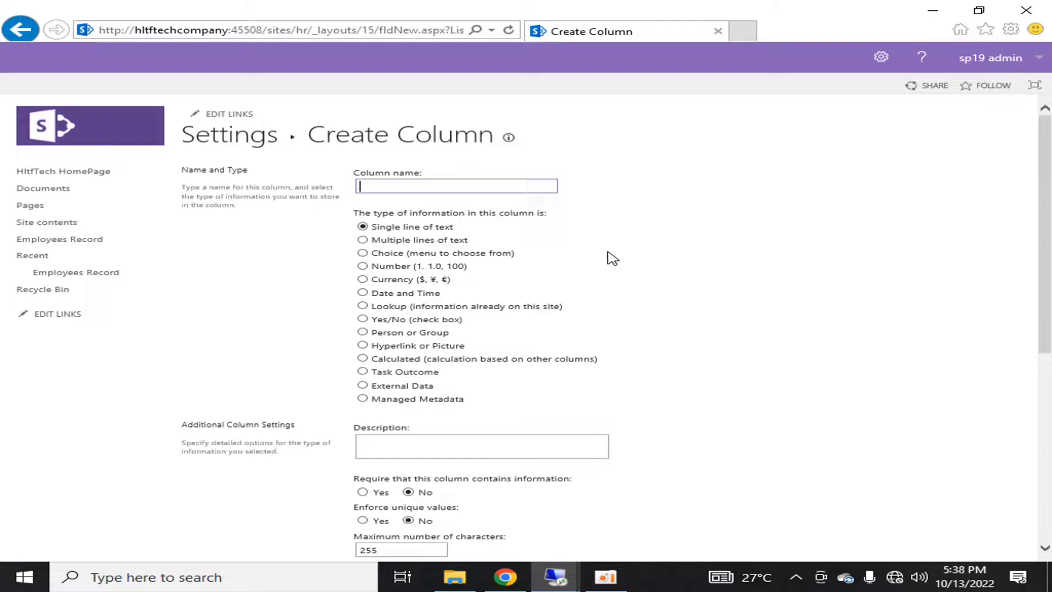
Step: Submit a 'logging' Multiple lines of text column with Append Changes set to Yes, then dismiss the versioning warning
text(logging)
click(361, 240)
scroll(617, 185, down, 4)
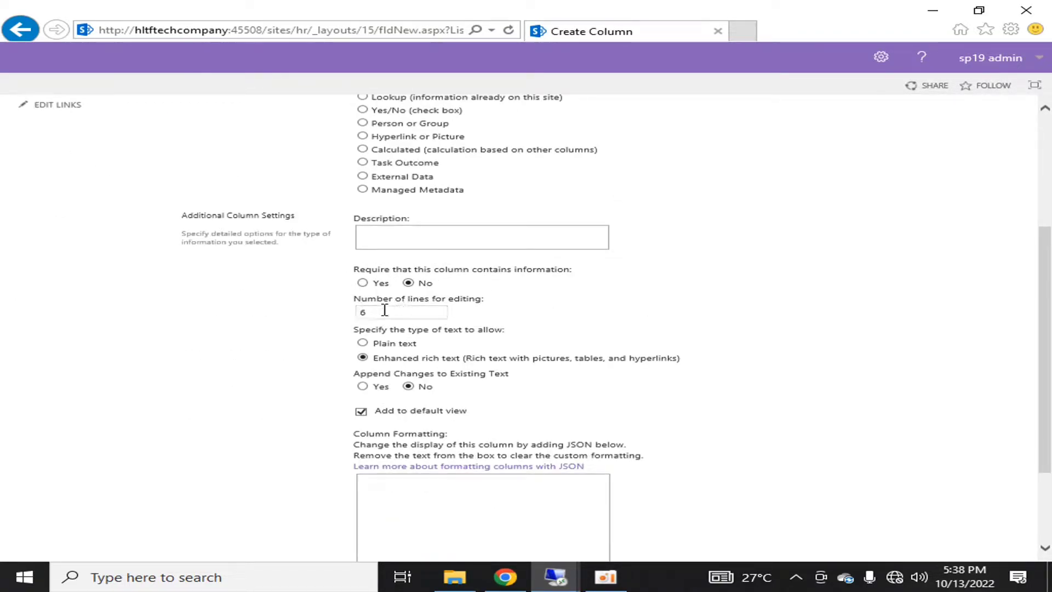
scroll(570, 307, down, 2)
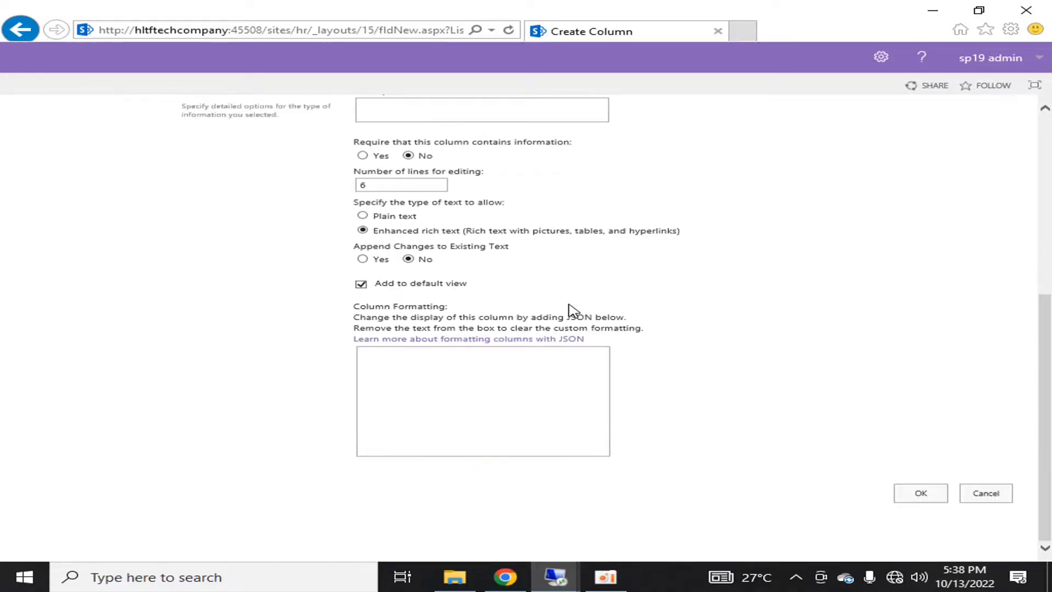
click(362, 259)
click(919, 493)
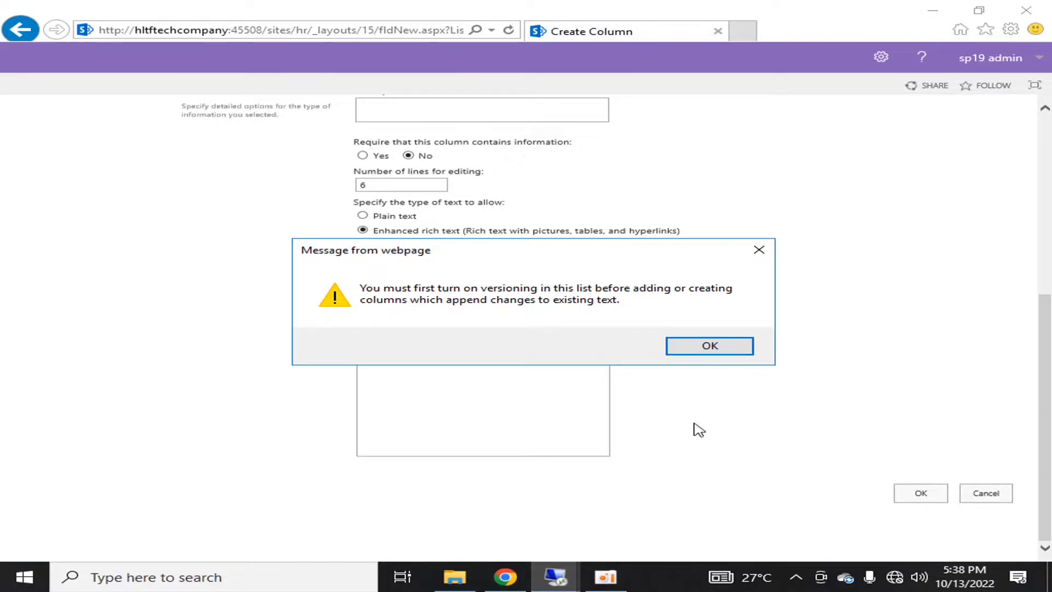
click(722, 348)
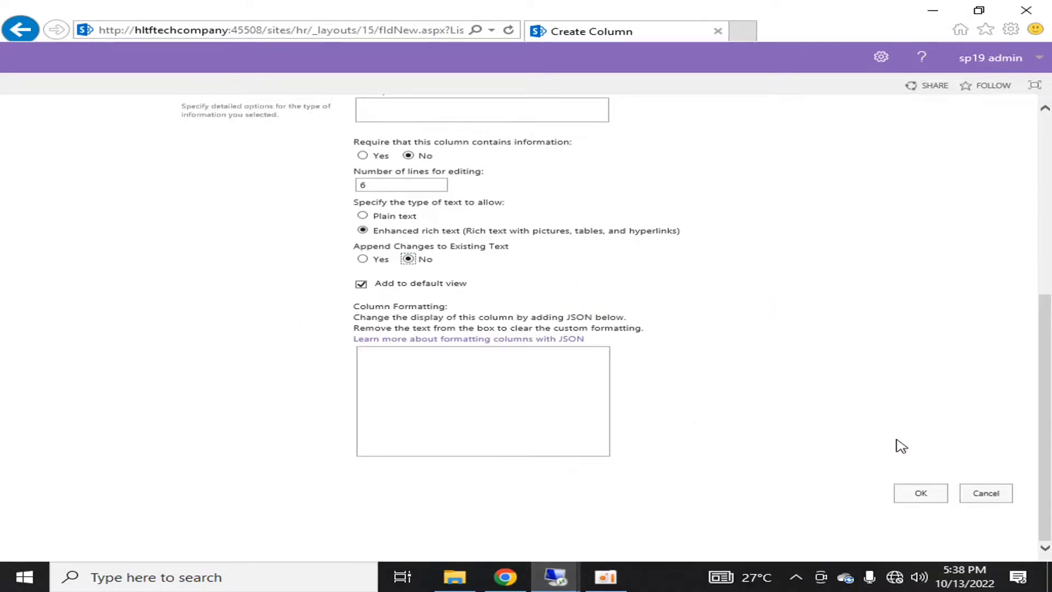
Step: Cancel the column form and set Versioning settings to create a version on every item edit
click(980, 492)
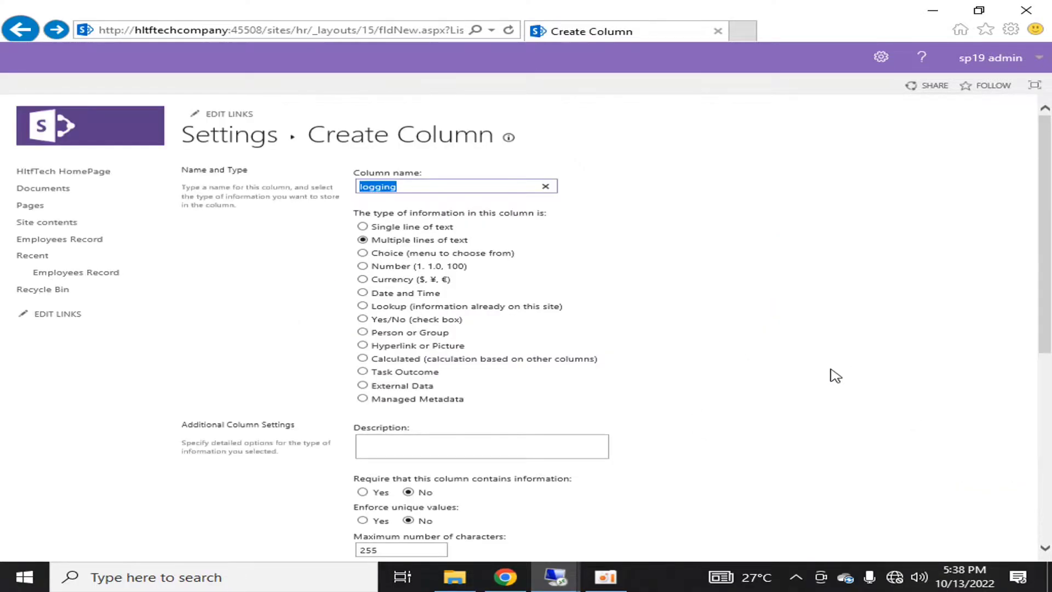
click(211, 137)
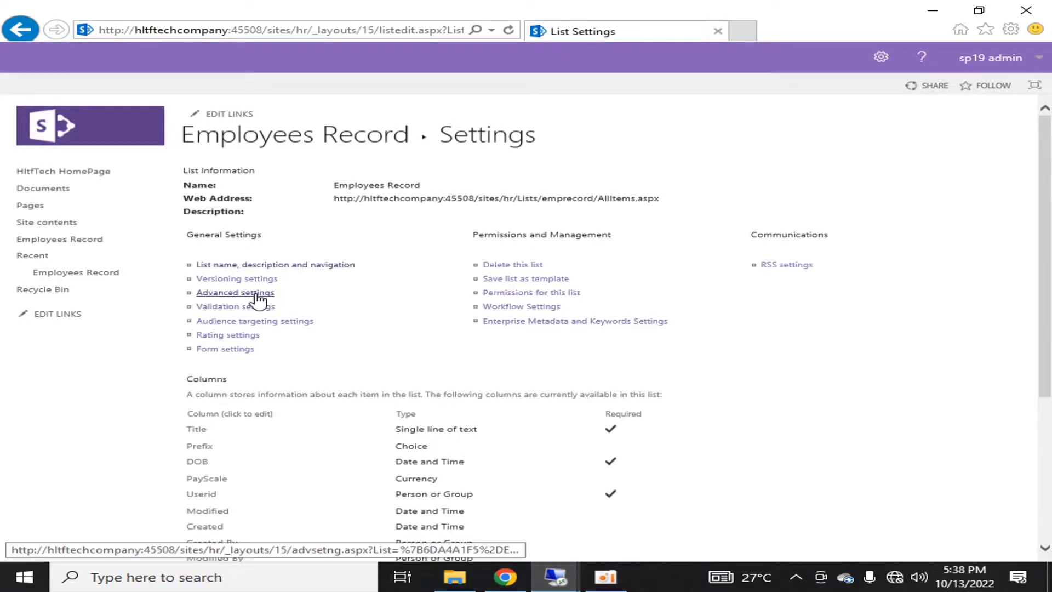
click(261, 294)
click(19, 32)
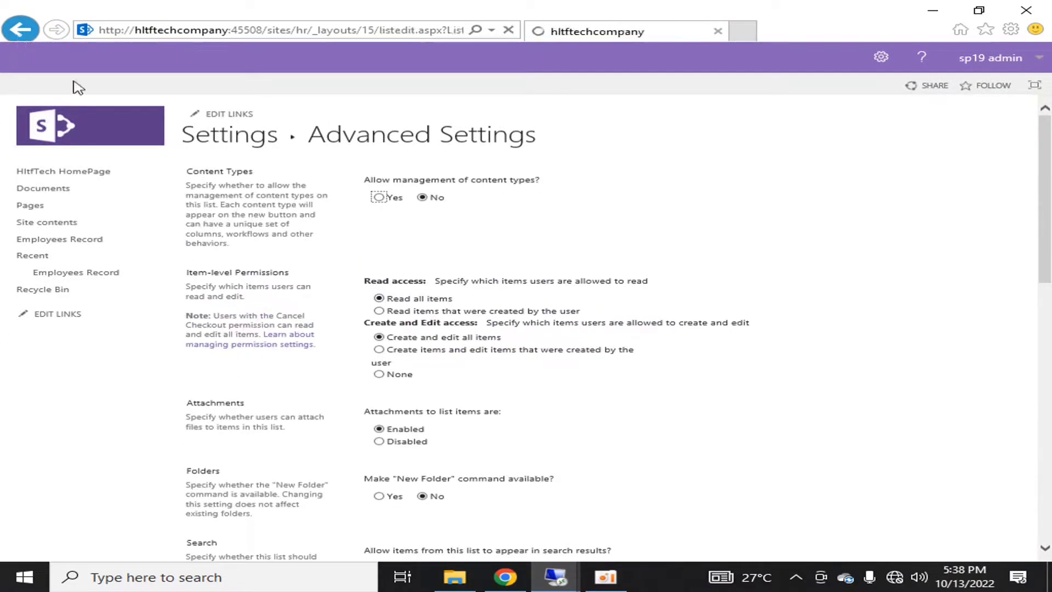
click(246, 279)
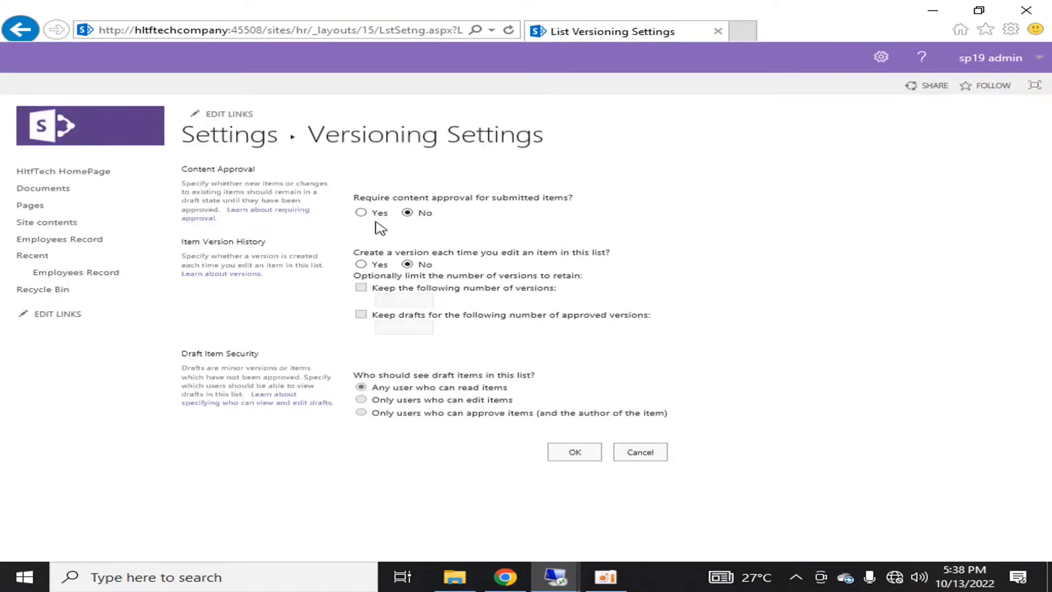
click(361, 265)
click(568, 454)
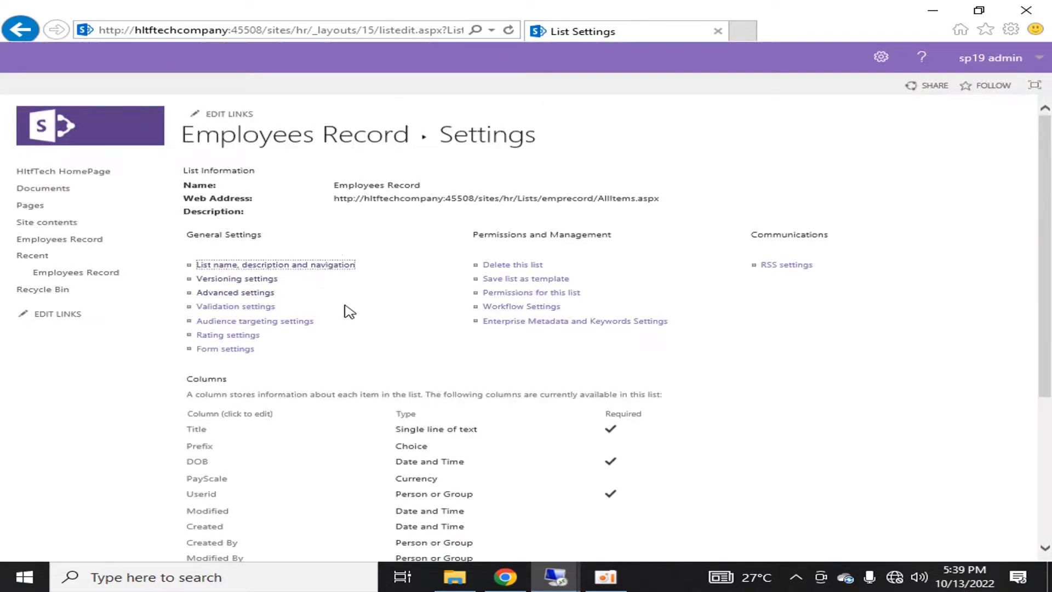
scroll(347, 310, down, 3)
Step: Create the 'logging' column as Multiple lines of text with Append Changes set to Yes
click(208, 447)
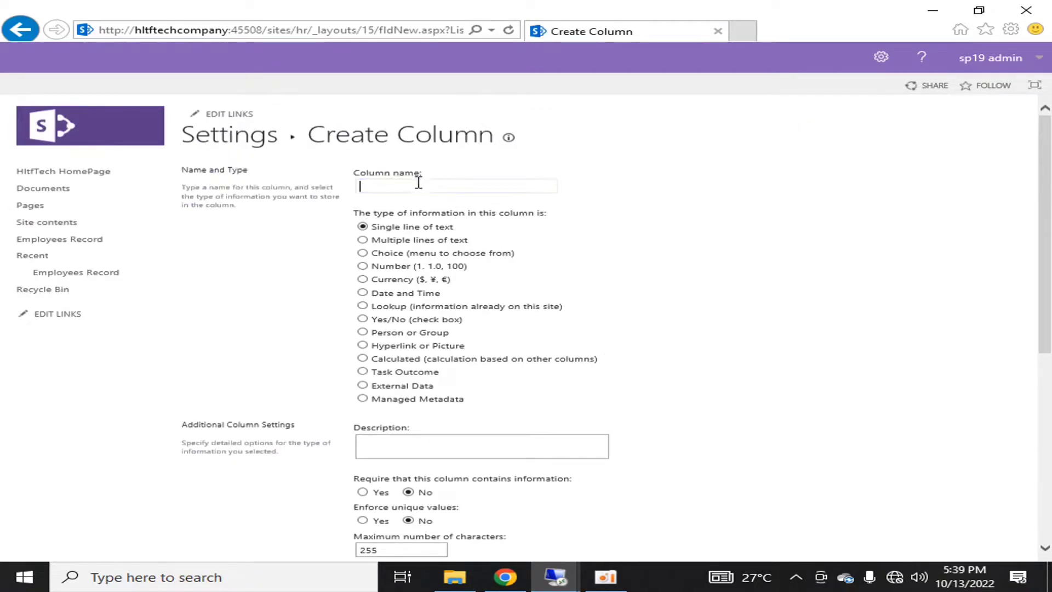
text(loggingf)
key(BackSpace)
click(362, 240)
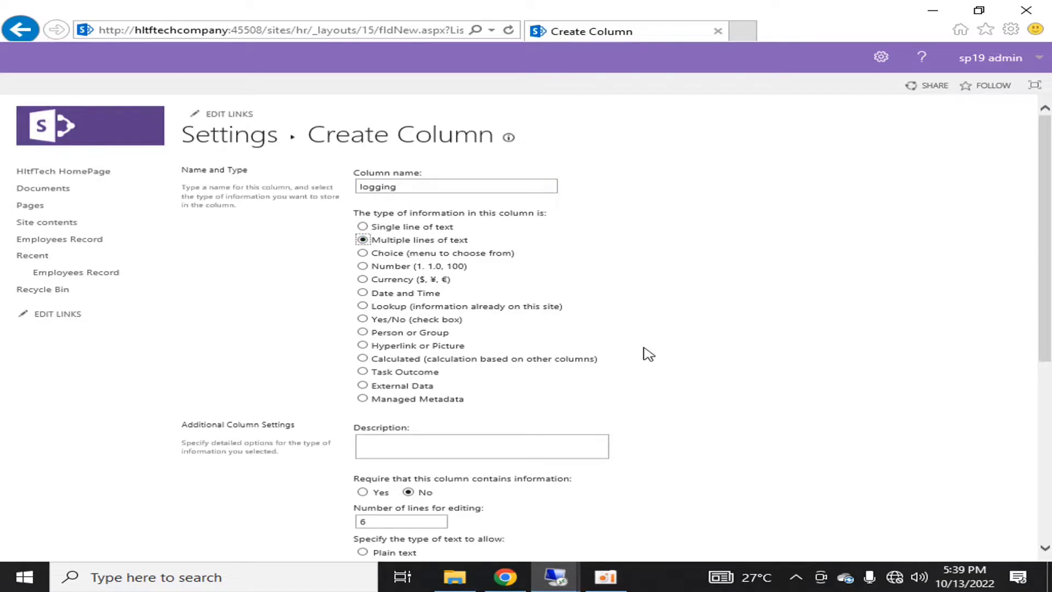
scroll(648, 354, down, 5)
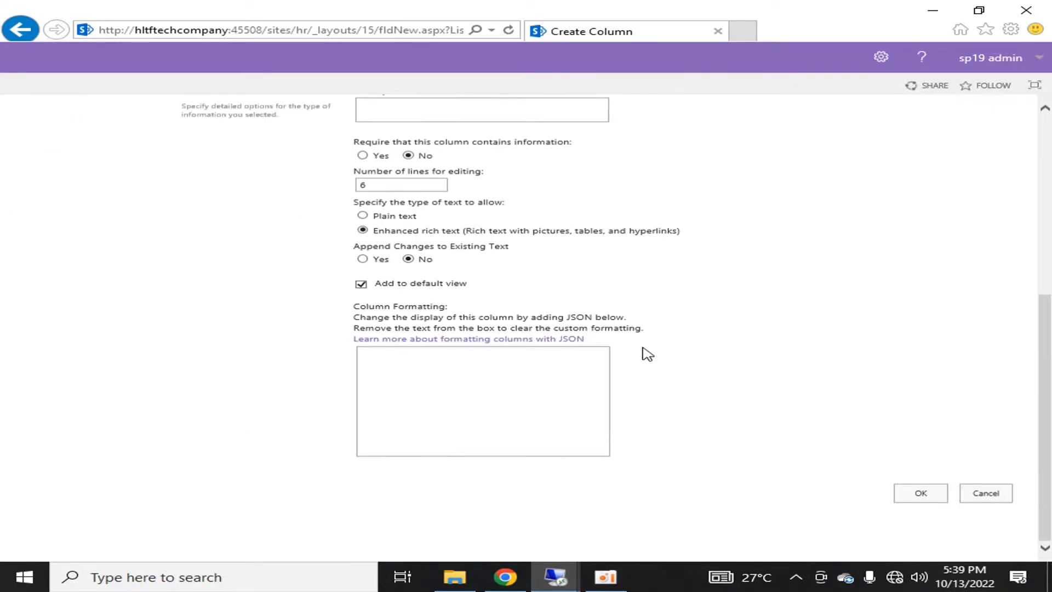
click(363, 259)
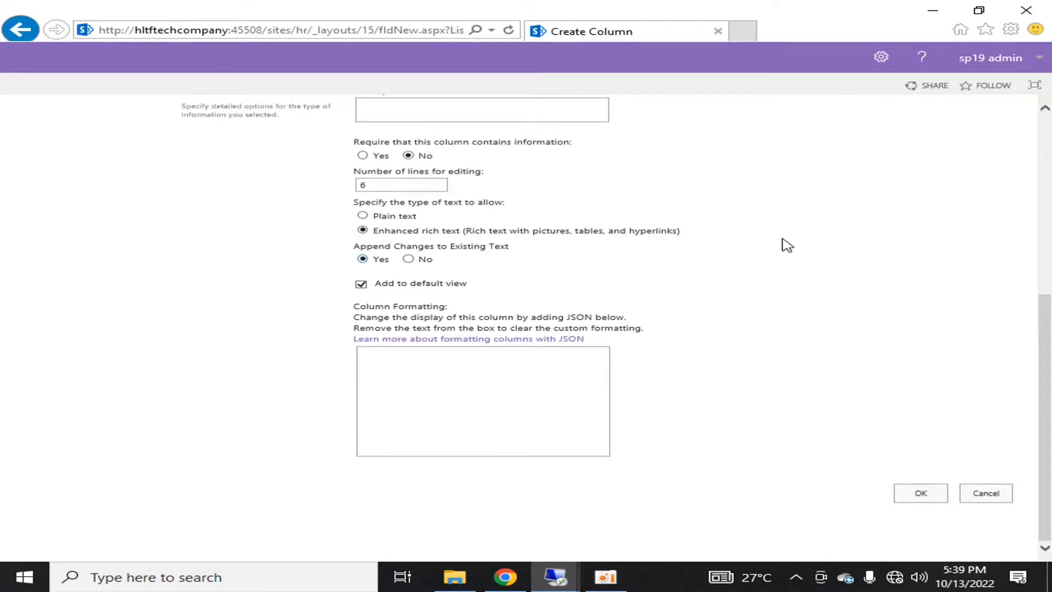
click(937, 497)
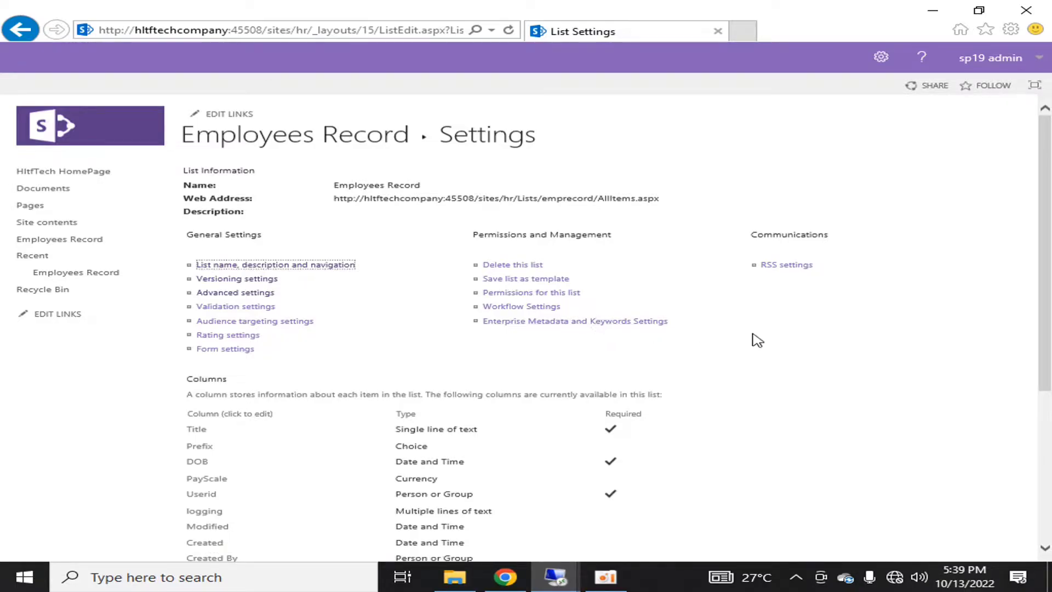
Step: Check the updated column list and return to the Employees Record list
scroll(776, 336, down, 5)
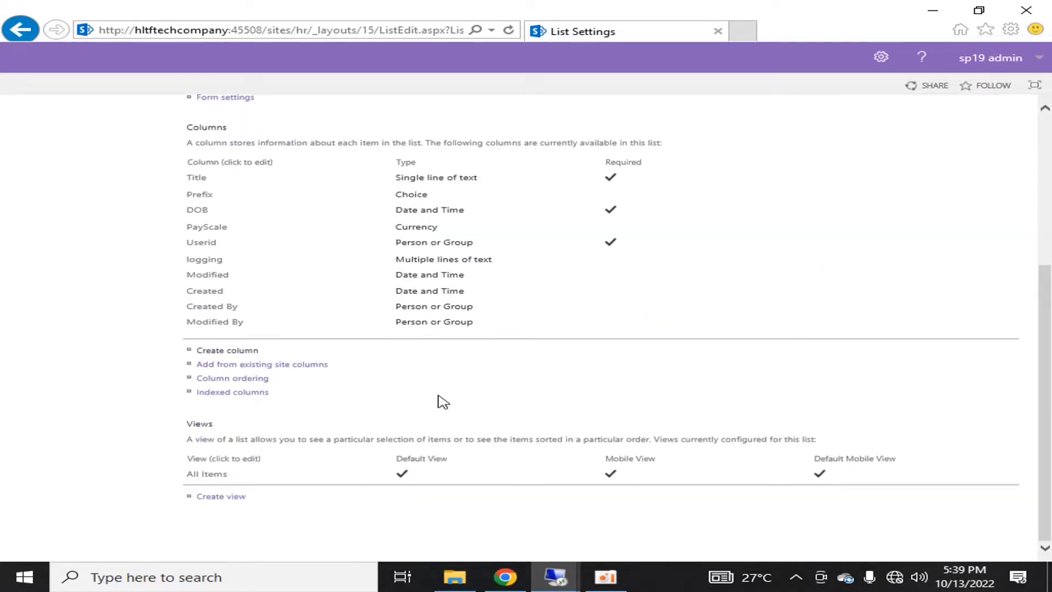
scroll(441, 397, up, 5)
click(189, 145)
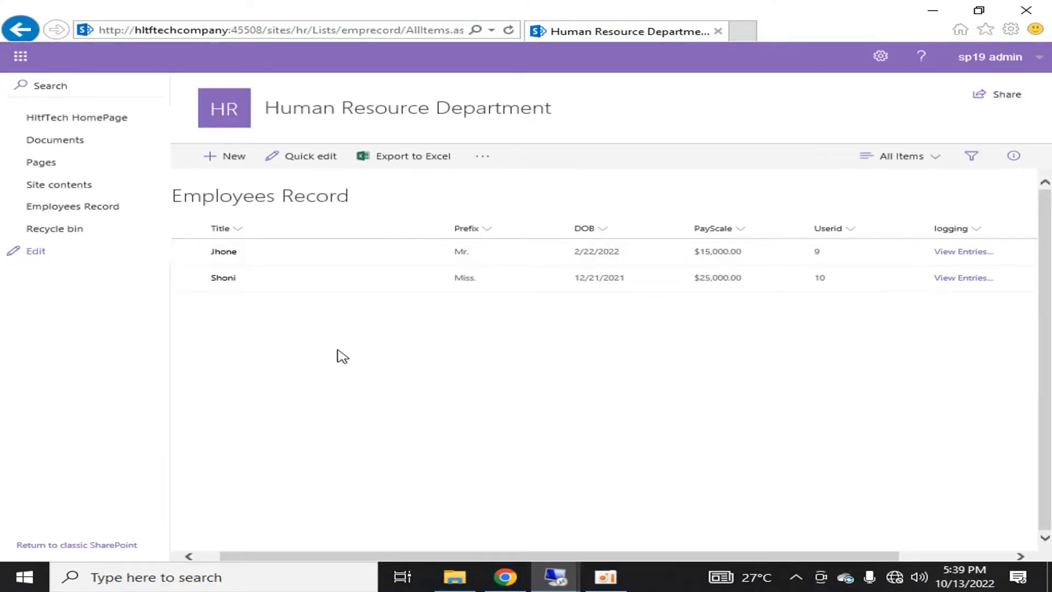
Step: Edit Jhone's record and enter 'test logging data by admin' in the logging field, correcting the typo
click(187, 252)
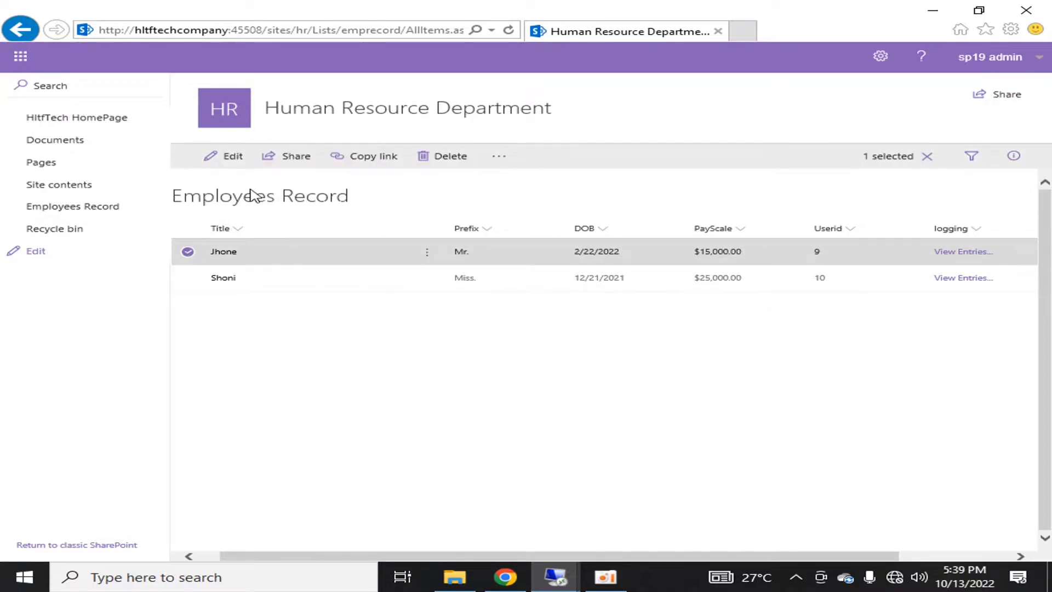
click(228, 163)
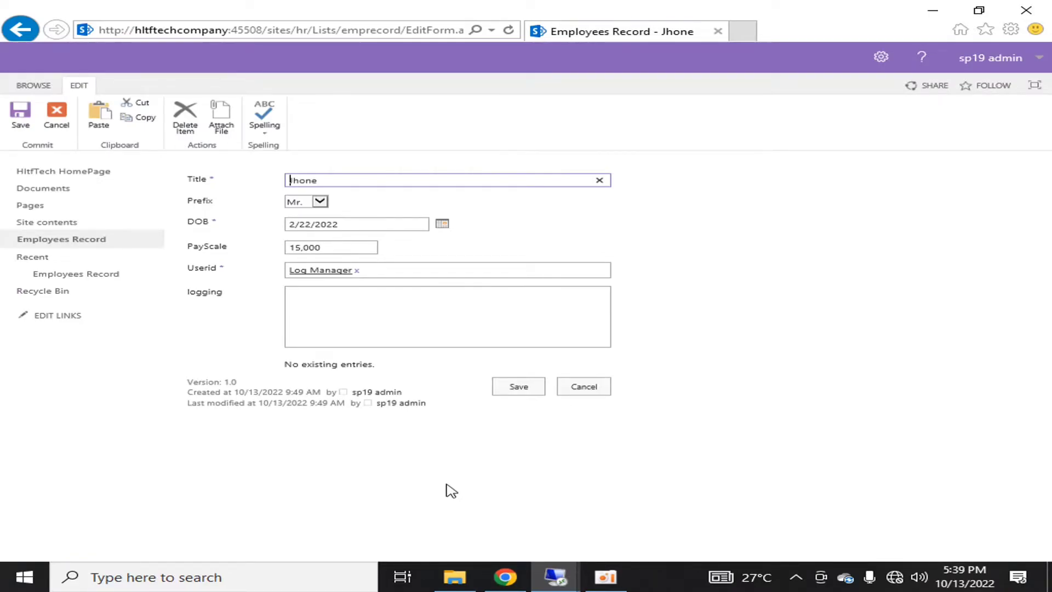
click(401, 319)
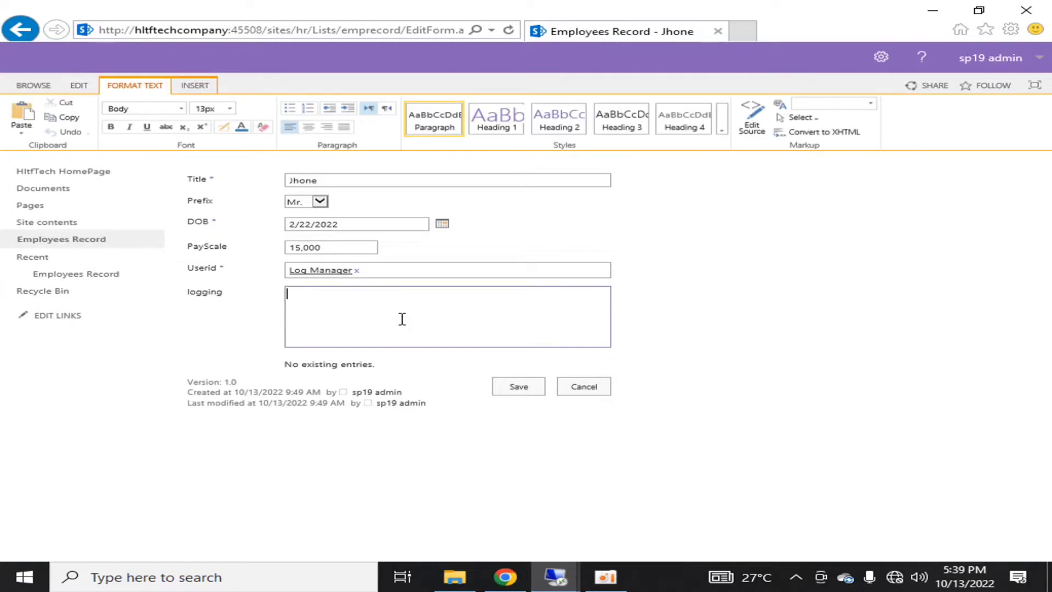
text(test logging dctata)
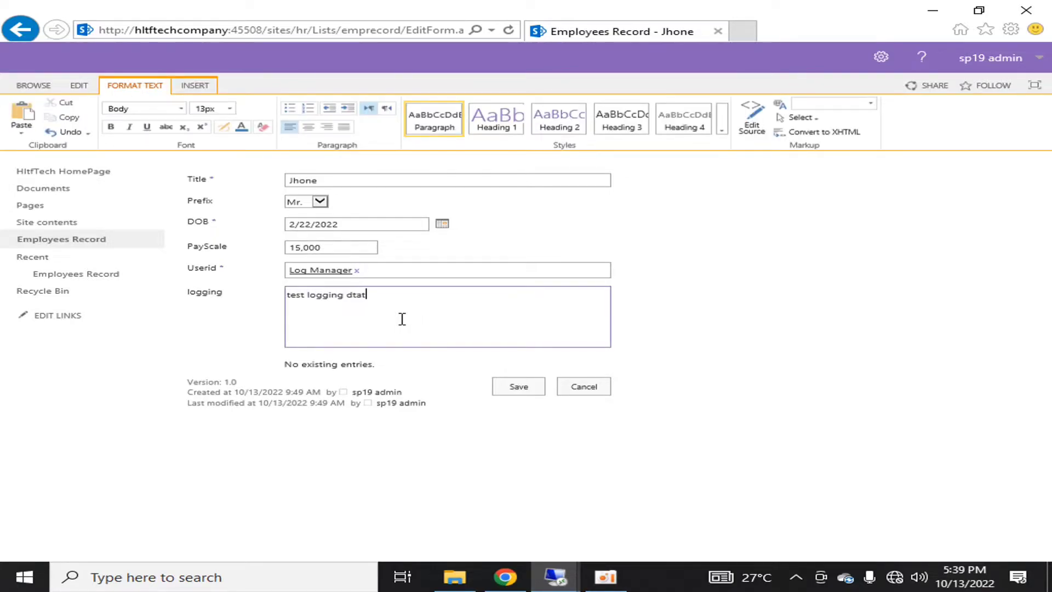
key(BackSpace)
key(BackSpace)
key(BackSpace)
key(BackSpace)
key(BackSpace)
text(ata by admin)
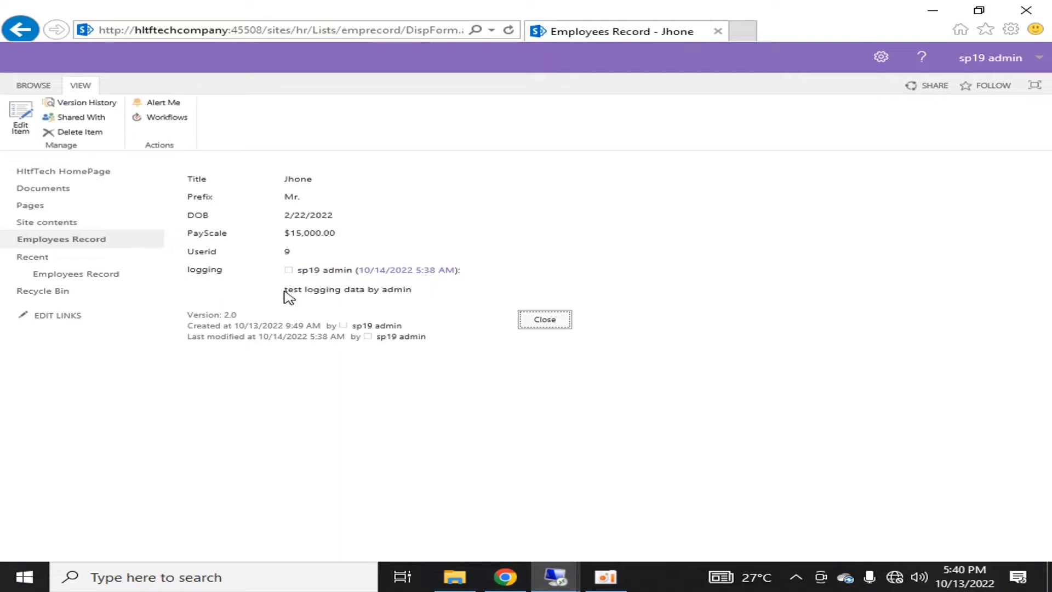
drag(283, 268, 428, 291)
click(437, 305)
key(super)
click(695, 436)
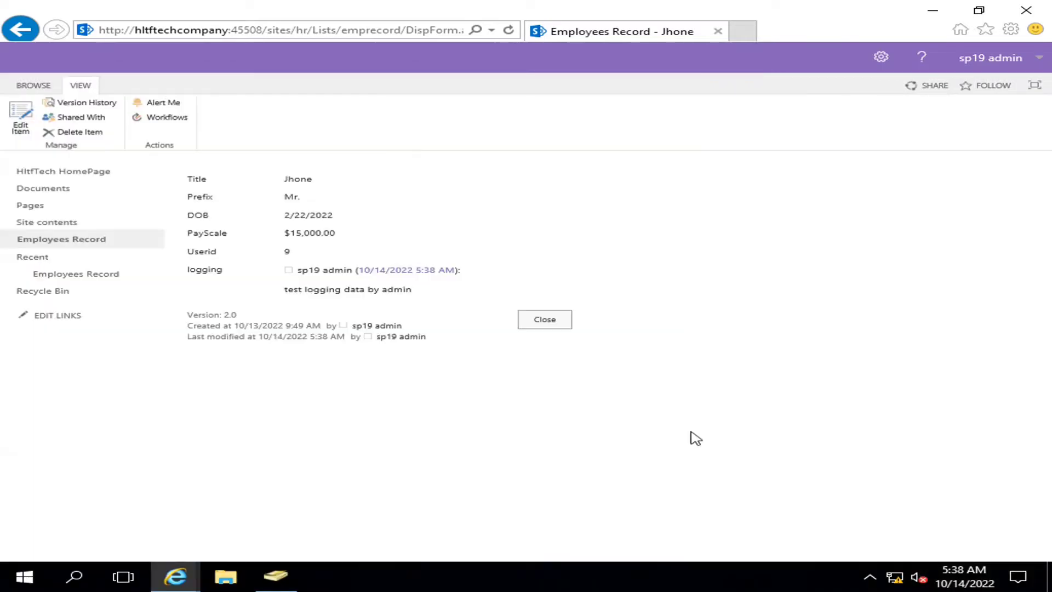
Step: Close Jhone's record and verify the admin's logging entry appears in the HR Manager's refreshed window
click(546, 321)
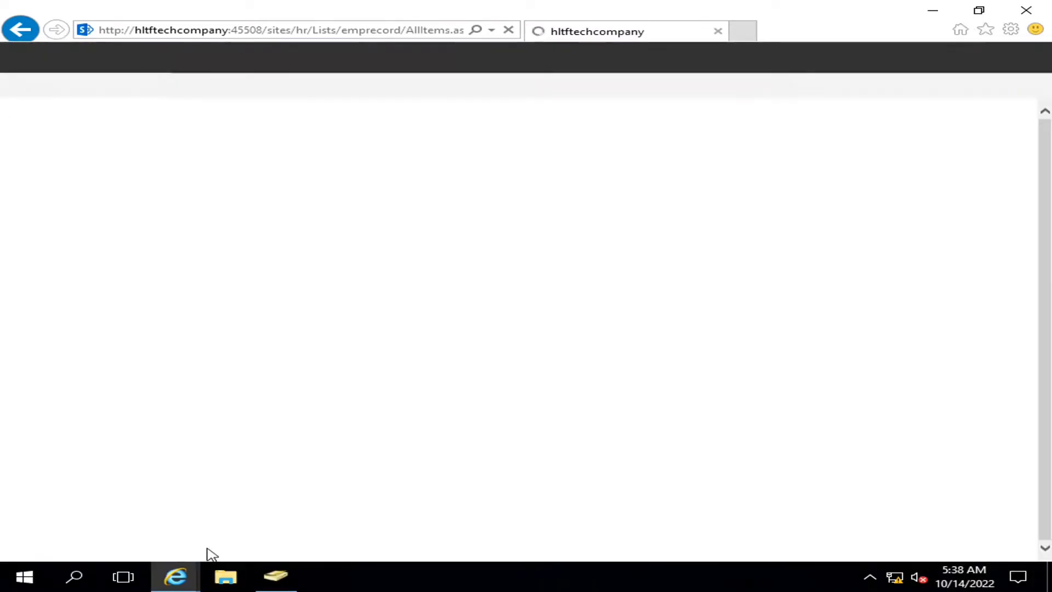
mouse_move(191, 567)
click(321, 521)
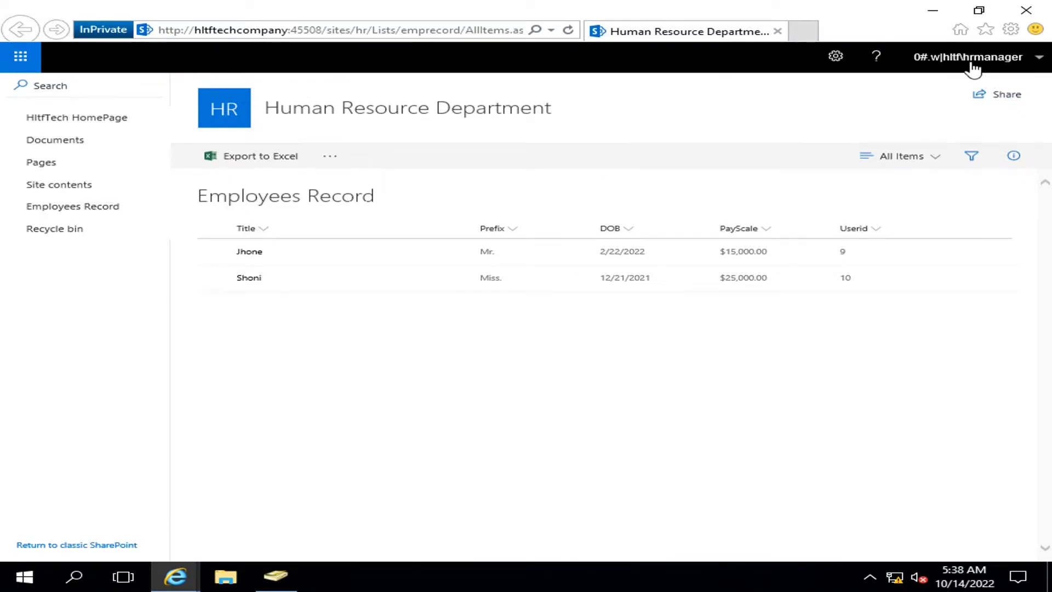
click(568, 30)
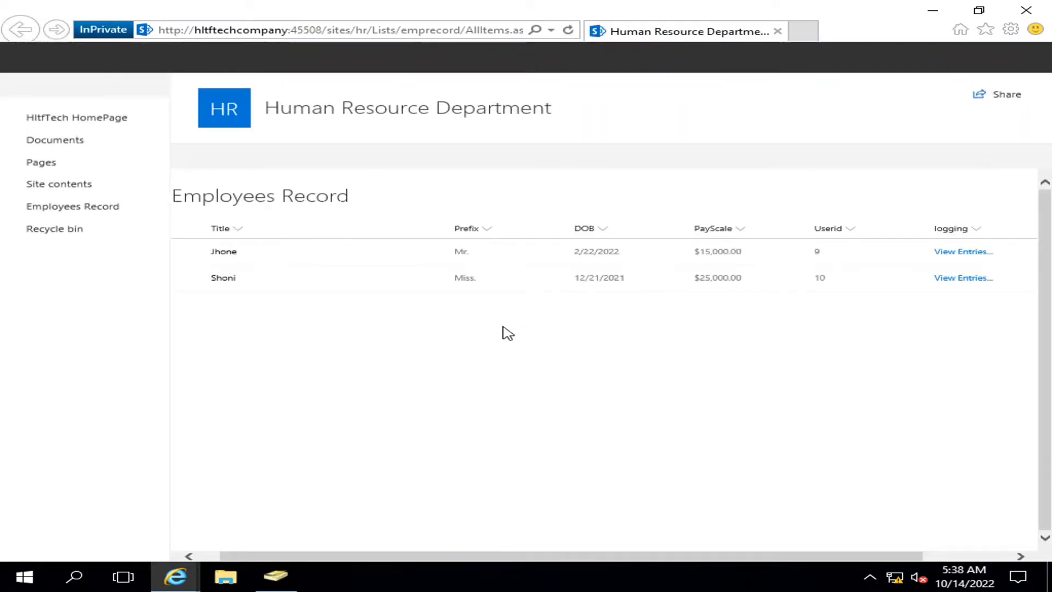
click(254, 253)
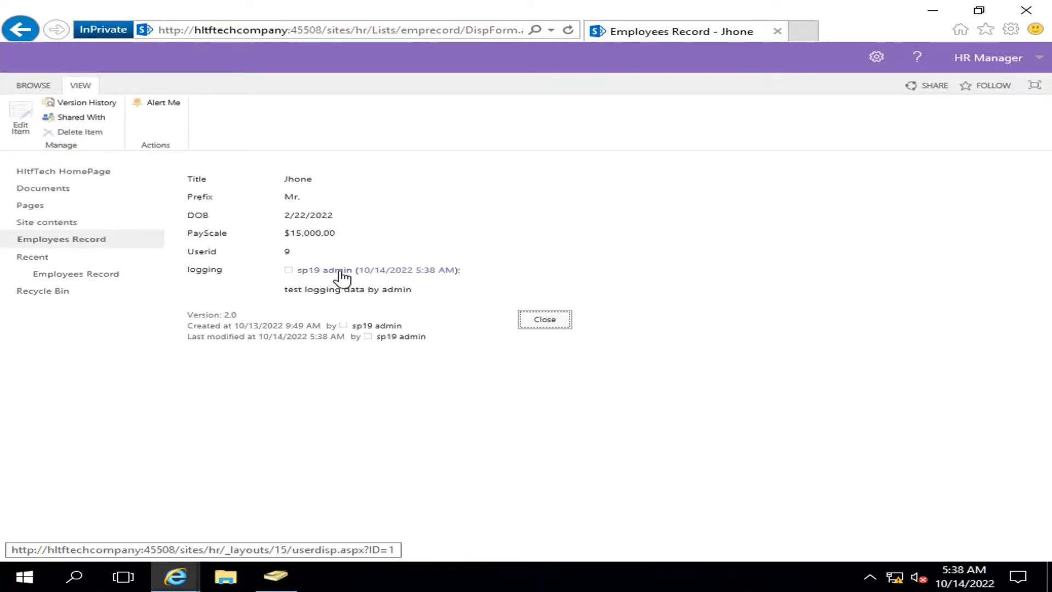
drag(283, 290, 401, 292)
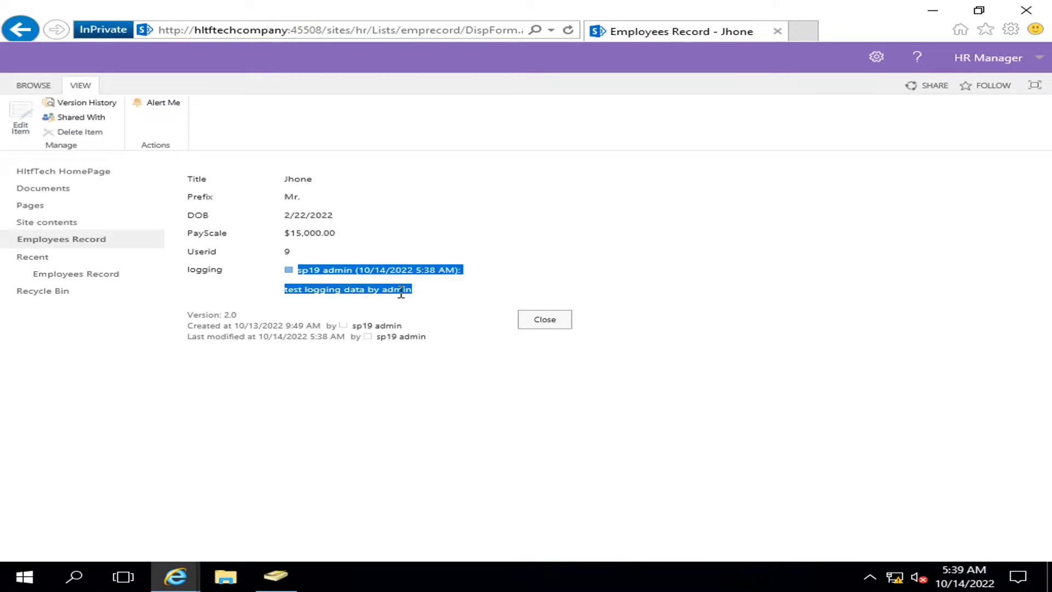
click(434, 299)
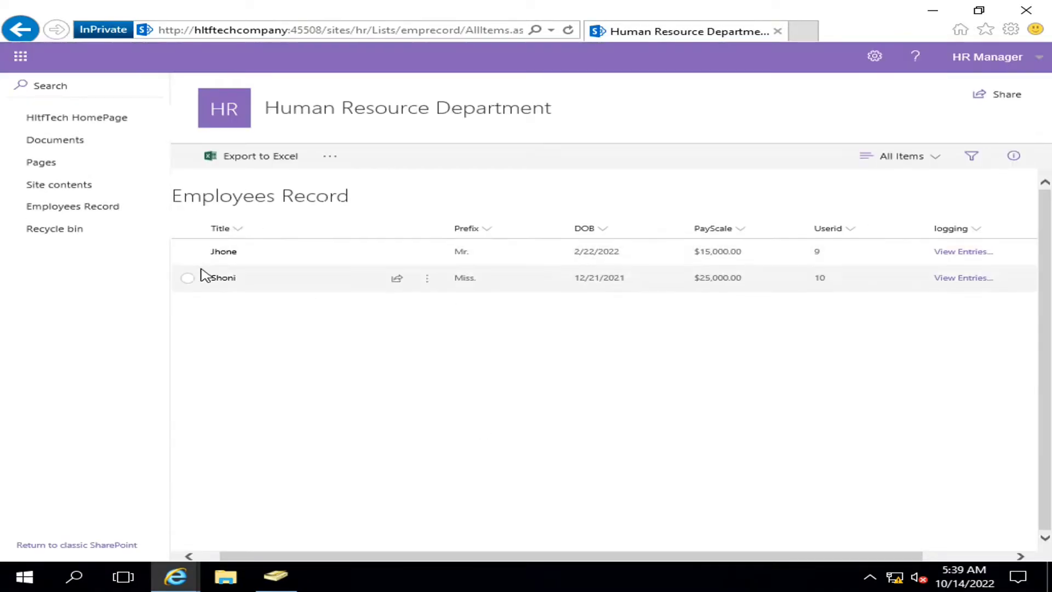
Step: Select the Jhone row, then return to the admin's browser window
click(187, 252)
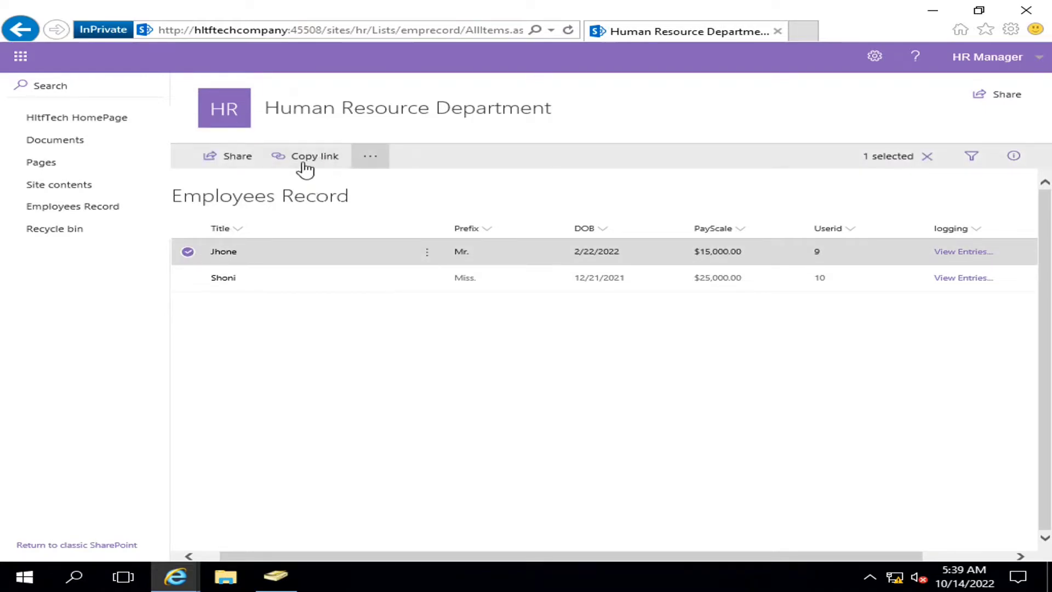
click(184, 578)
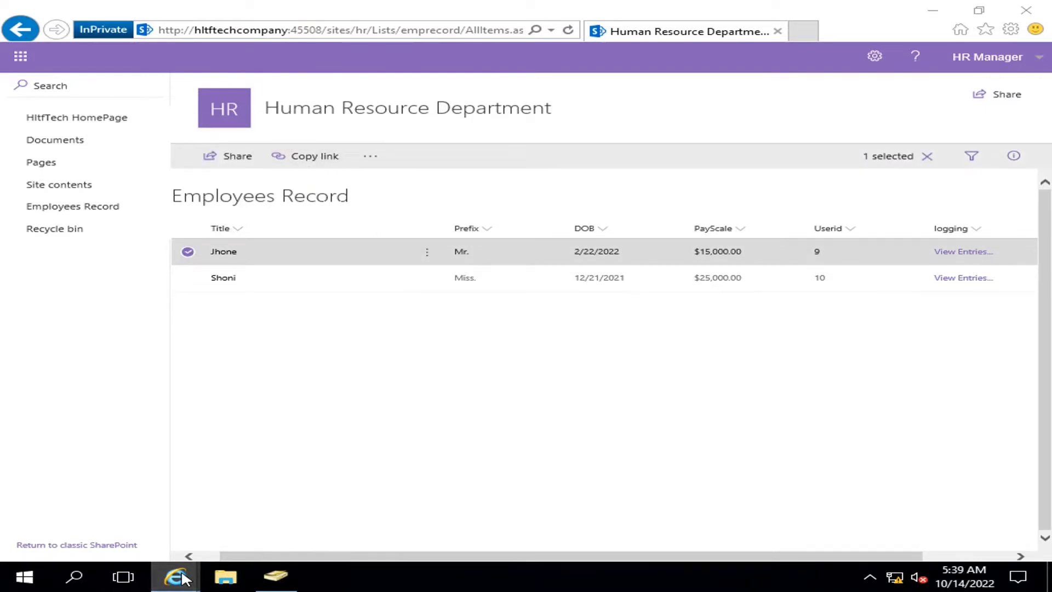
click(301, 504)
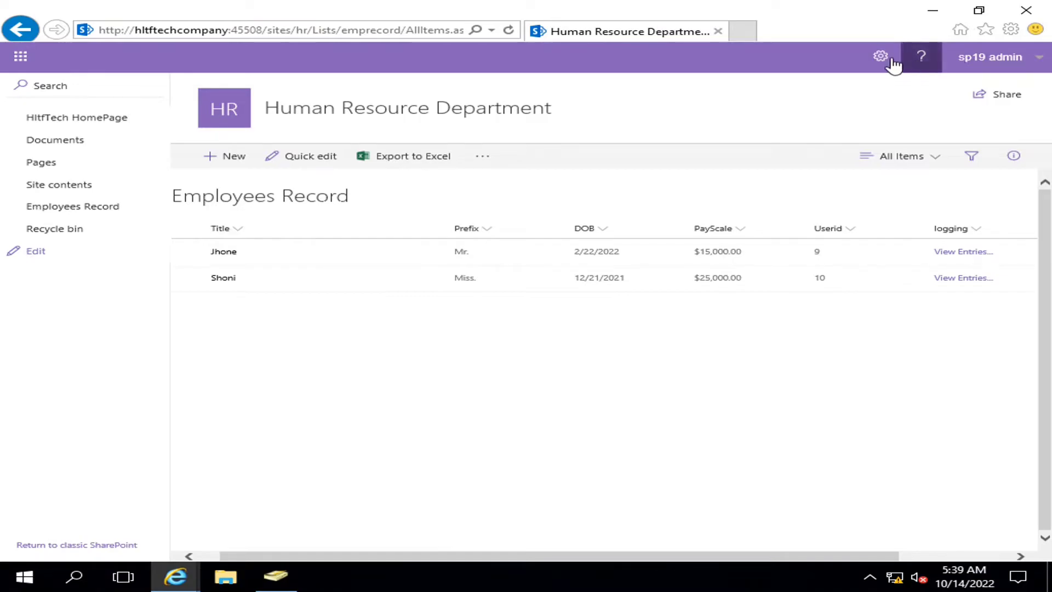
Step: Stop the Employees Record list from inheriting site permissions
click(891, 60)
click(817, 165)
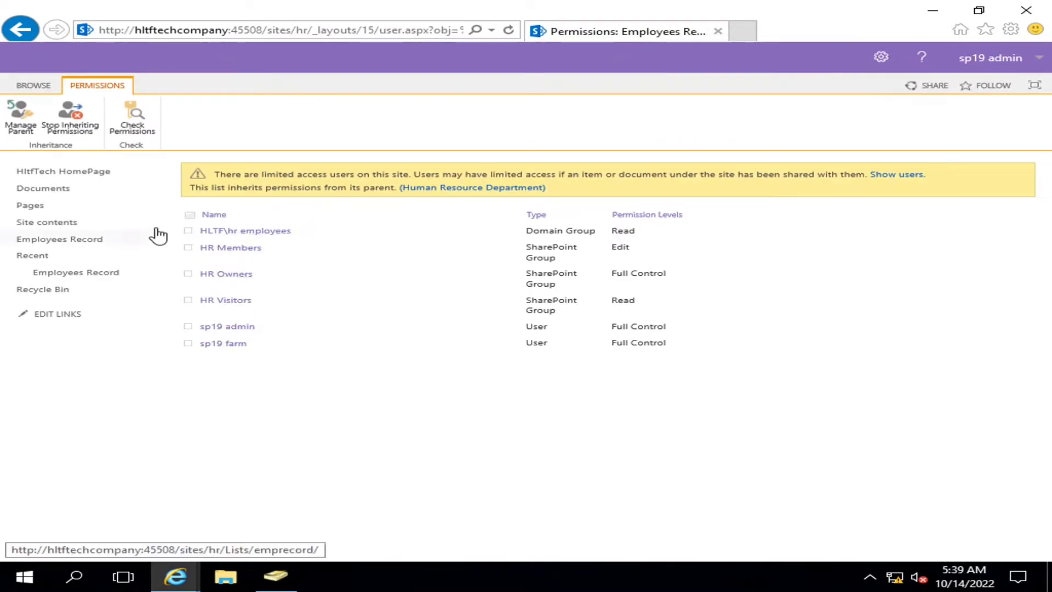
click(71, 118)
click(613, 346)
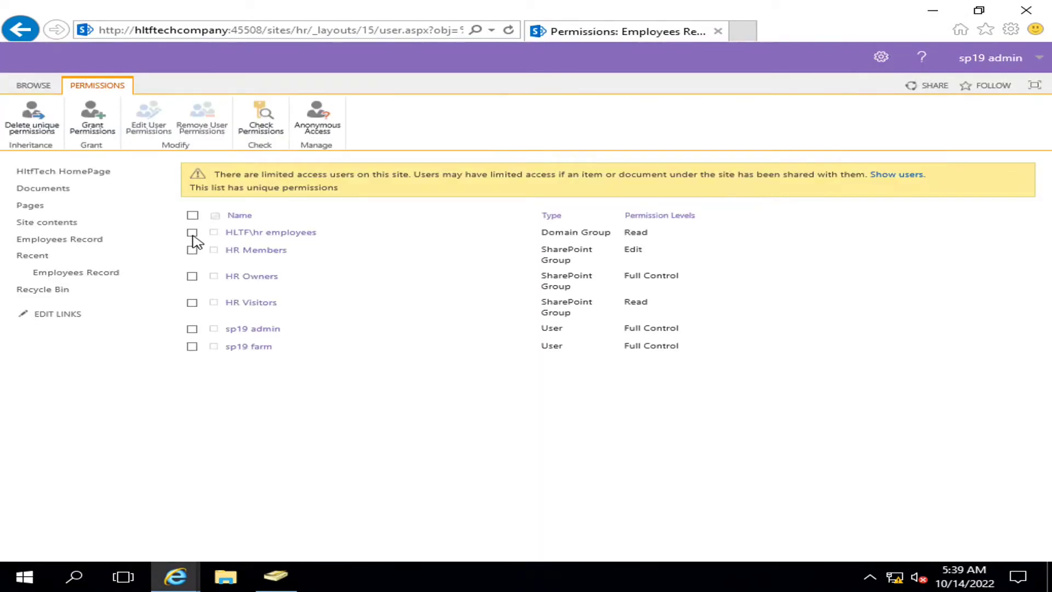
Step: Change the HLTF\hr employees group's permission on the list from Read to Contribute
click(191, 232)
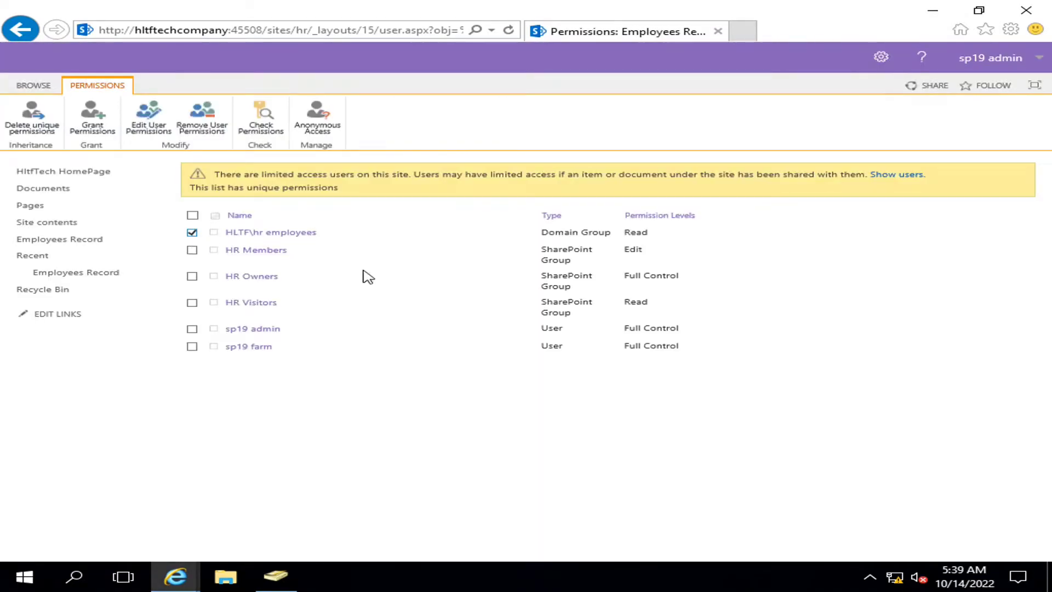
click(141, 133)
click(506, 304)
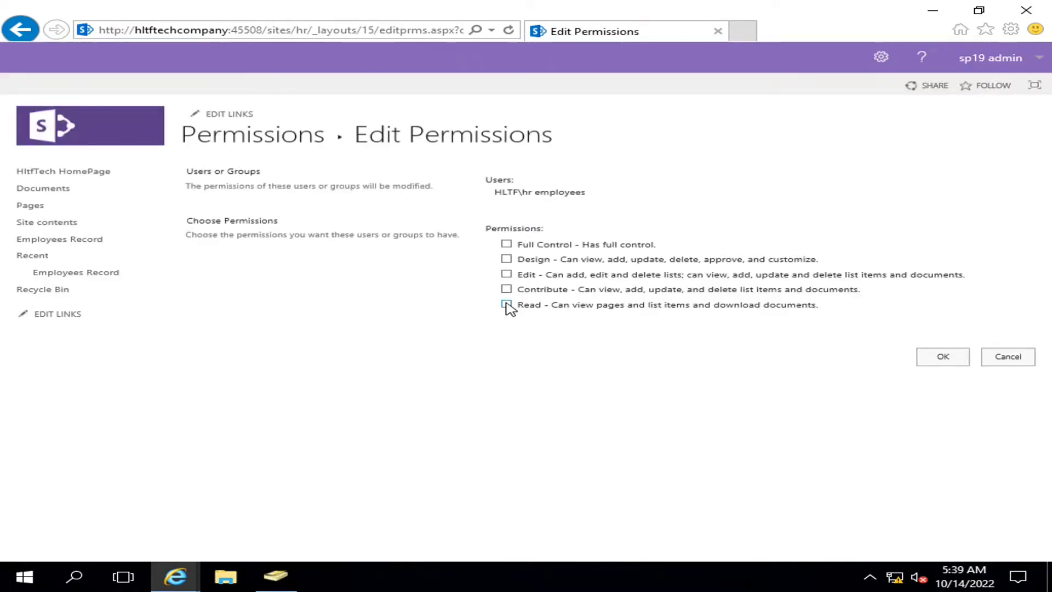
click(506, 289)
click(934, 362)
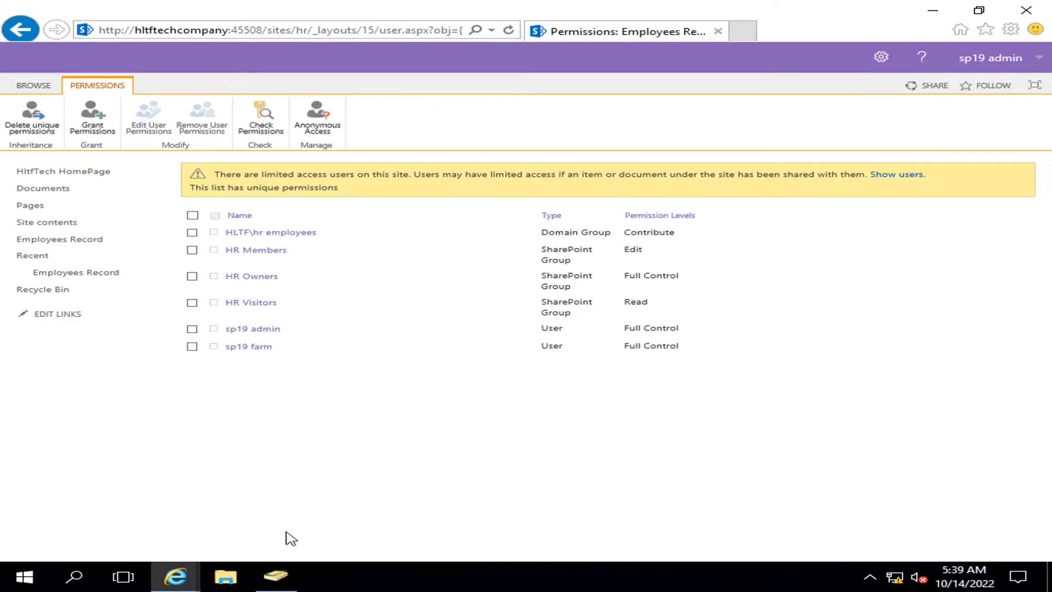
mouse_move(180, 572)
click(274, 515)
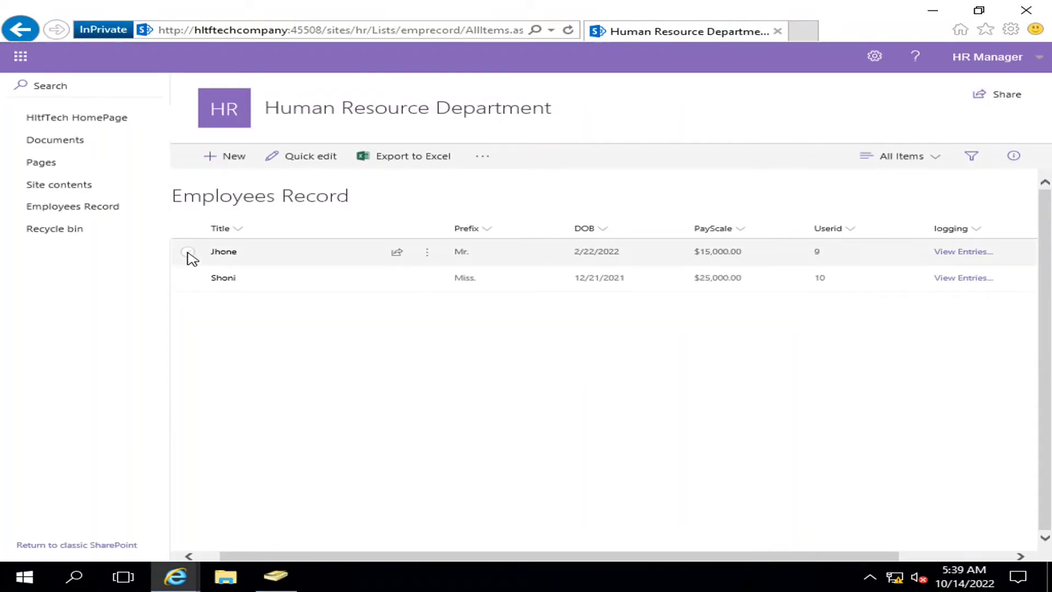
Step: As HR Manager, add 'logging by hrmanager' to Jhone's logging field and save the record
click(188, 252)
click(219, 161)
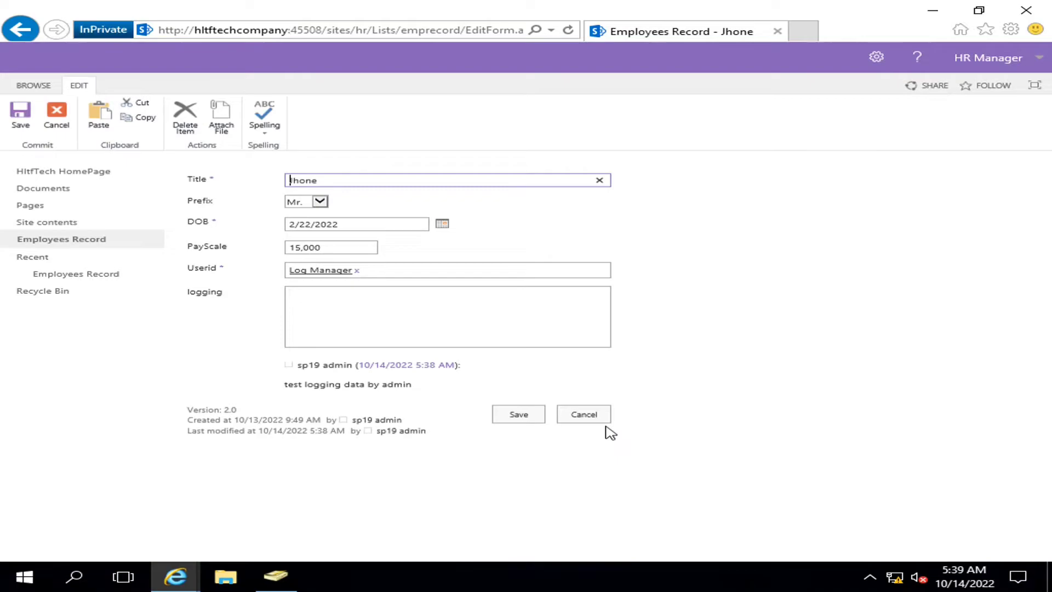
click(364, 312)
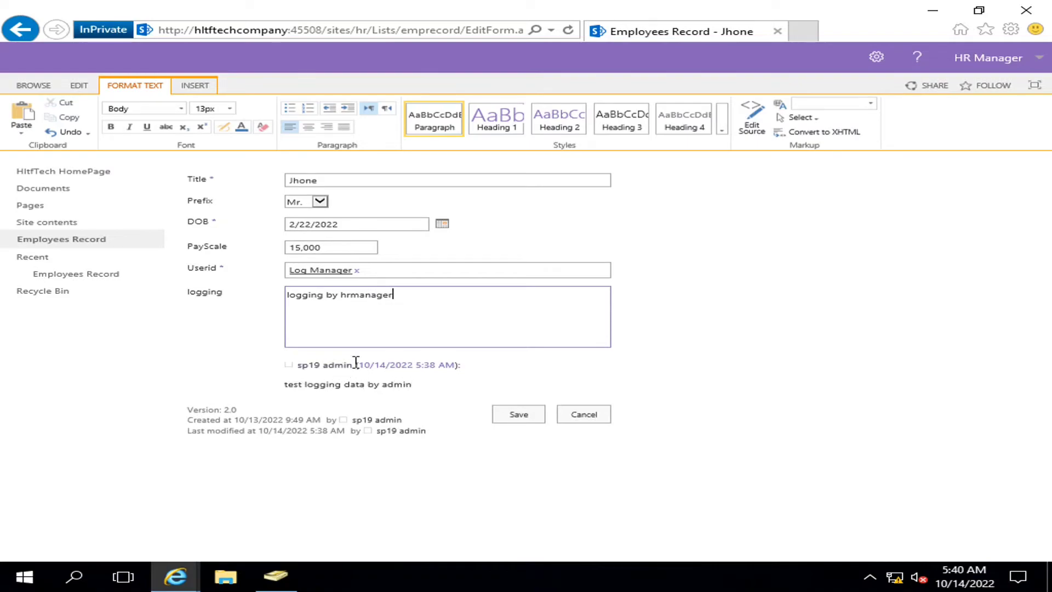
click(517, 415)
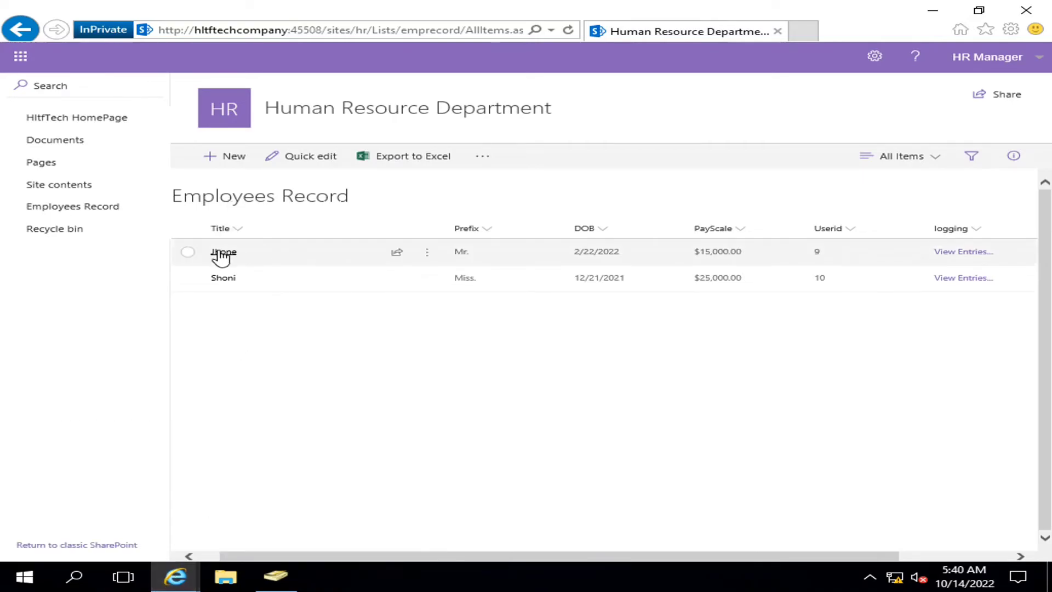
click(222, 252)
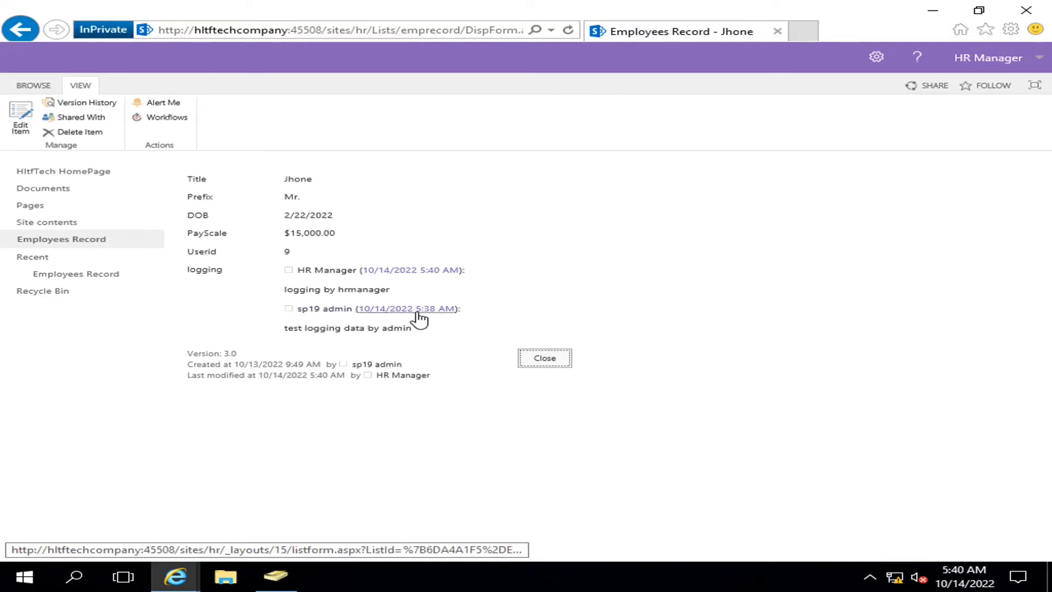
click(300, 313)
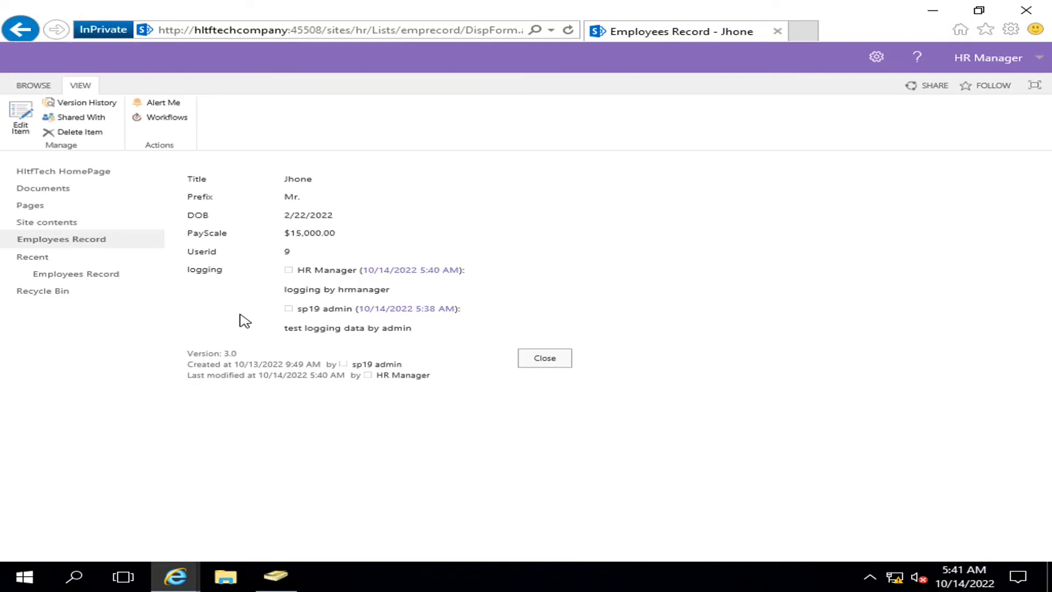
click(542, 360)
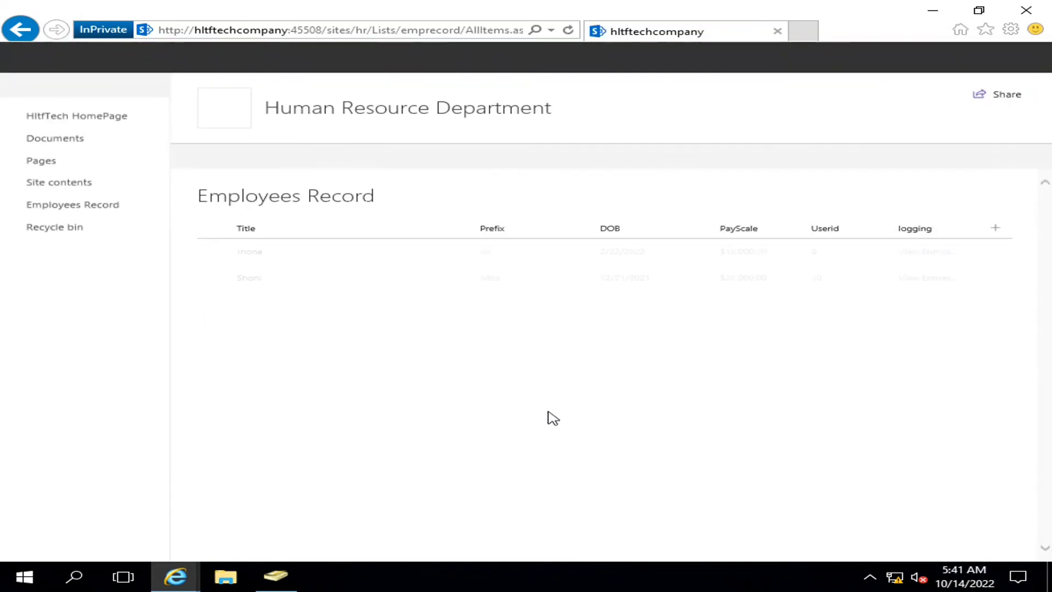